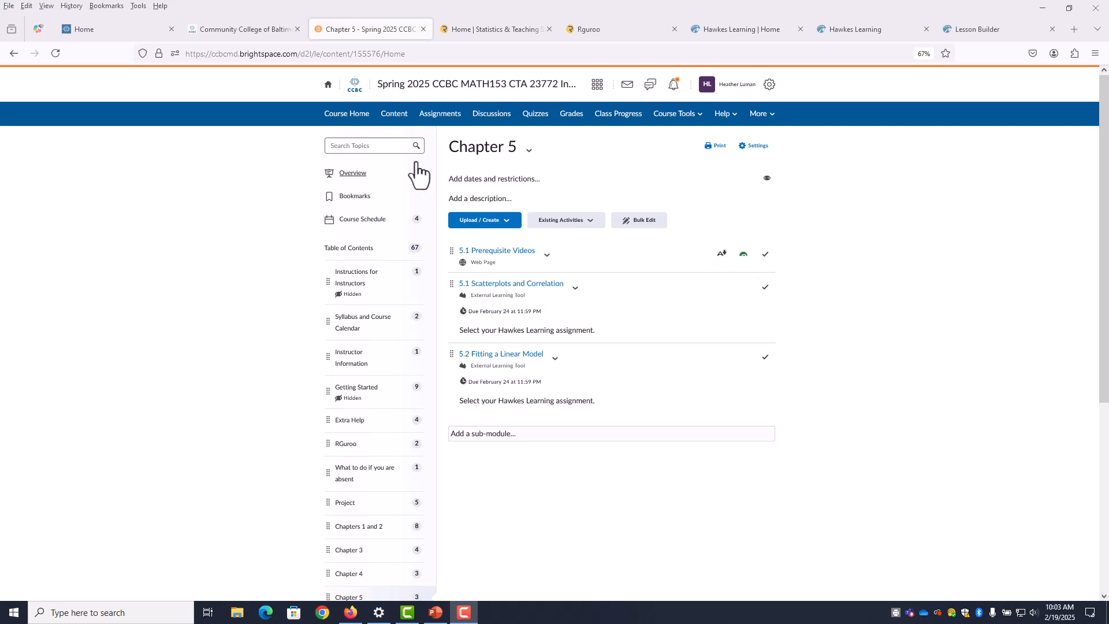
Launch Rguroo from the course's RGuroo module, directly and in a new window; both fail
{"action": "left_click", "coordinate": [346, 446]}
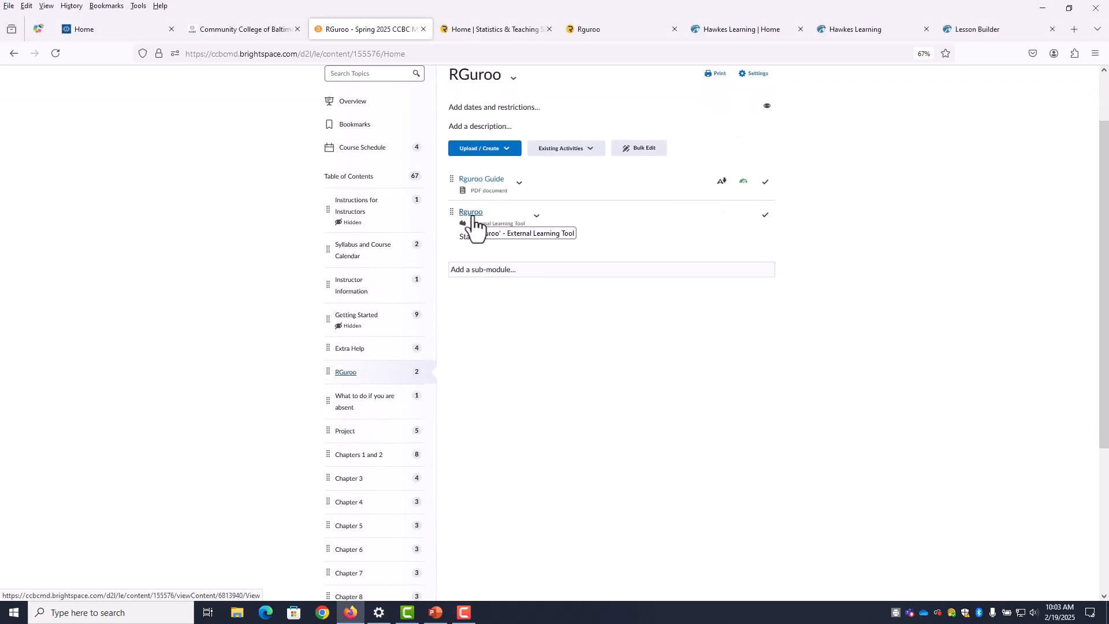
{"action": "left_click", "coordinate": [472, 216]}
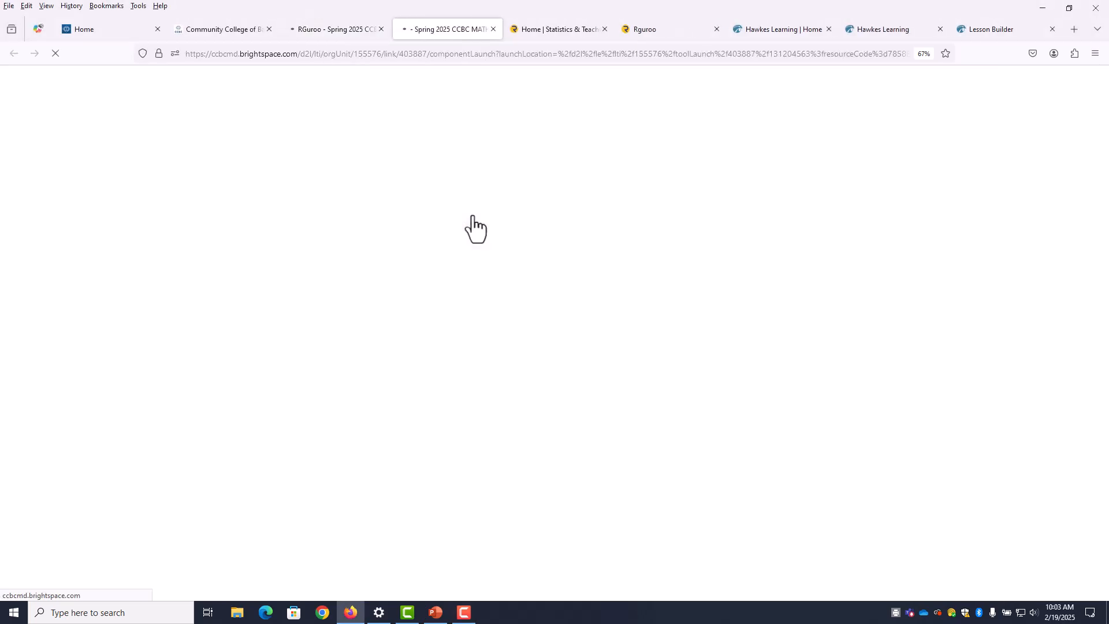
{"action": "left_click", "coordinate": [328, 26]}
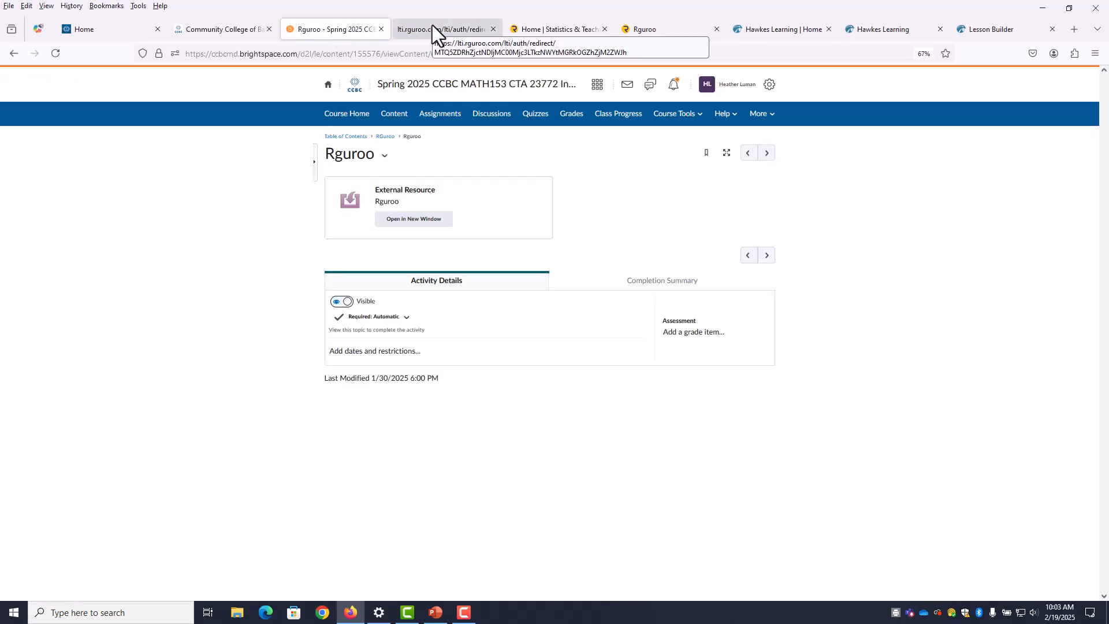
{"action": "left_click", "coordinate": [399, 220]}
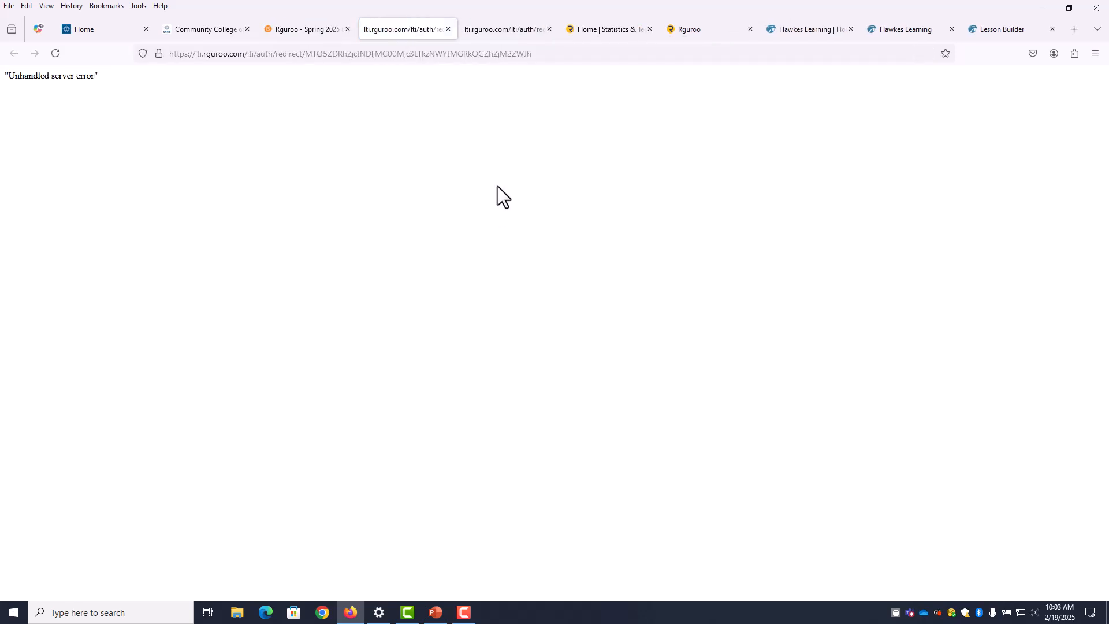
{"action": "left_click", "coordinate": [306, 36]}
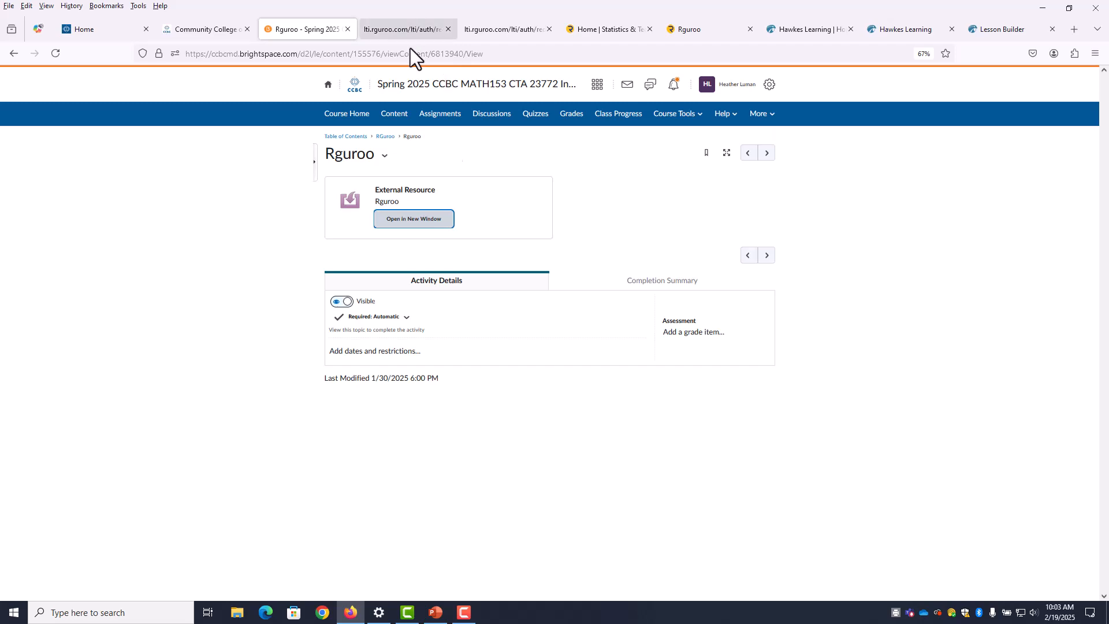
Go to rguroo.com in a new browser tab
{"action": "left_click", "coordinate": [1074, 29]}
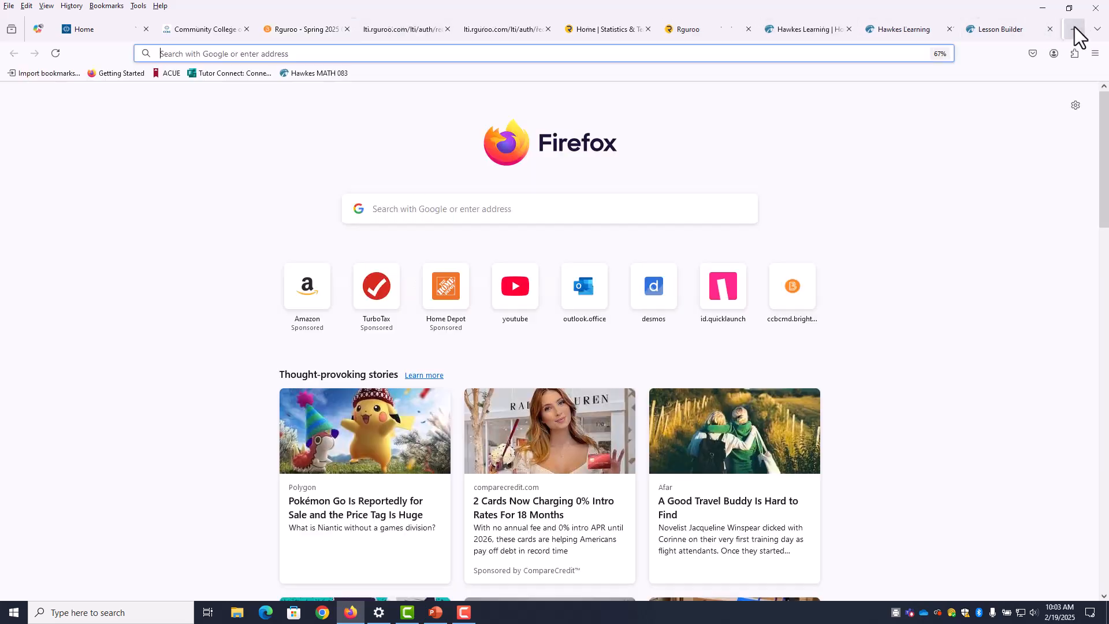
{"action": "type", "text": "rug"}
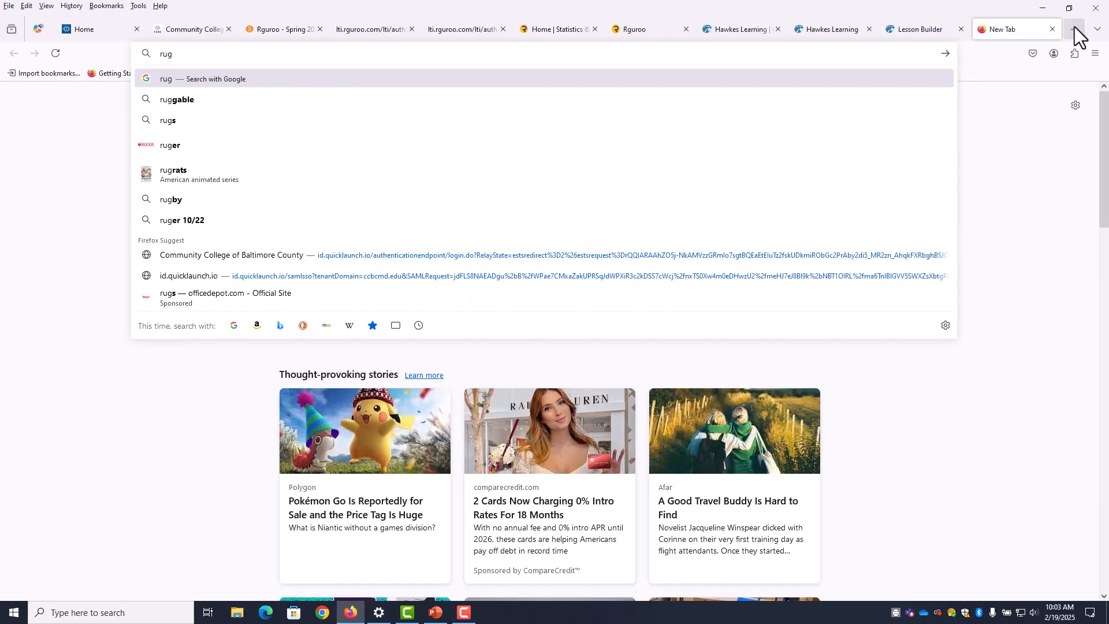
{"action": "key", "text": "BackSpace"}
{"action": "key", "text": "BackSpace"}
{"action": "type", "text": "guroo.com/"}
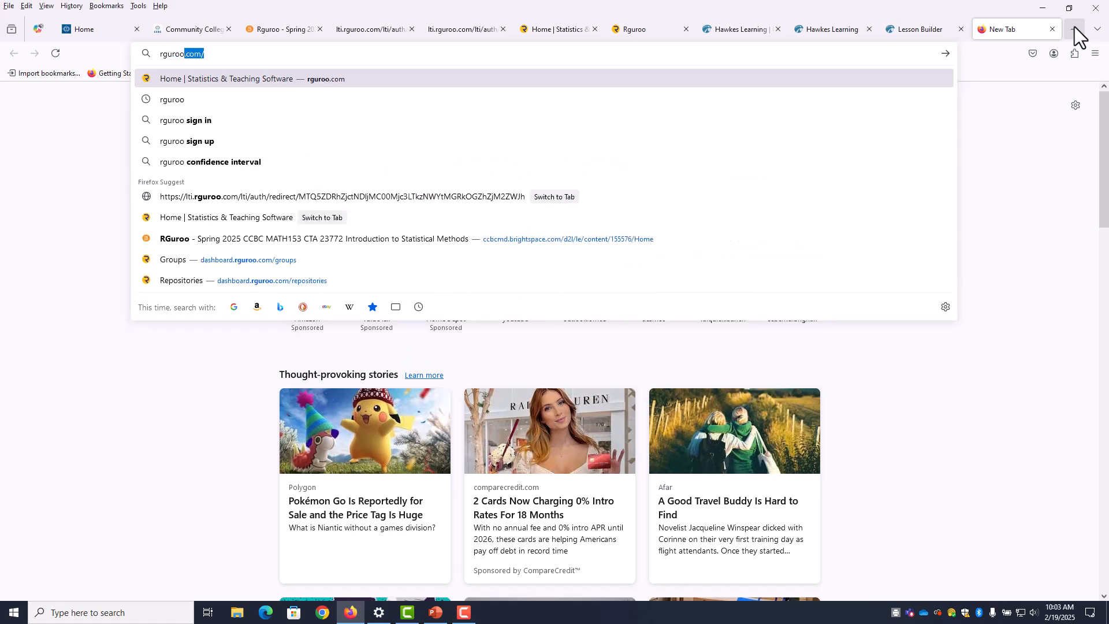
{"action": "key", "text": "Return"}
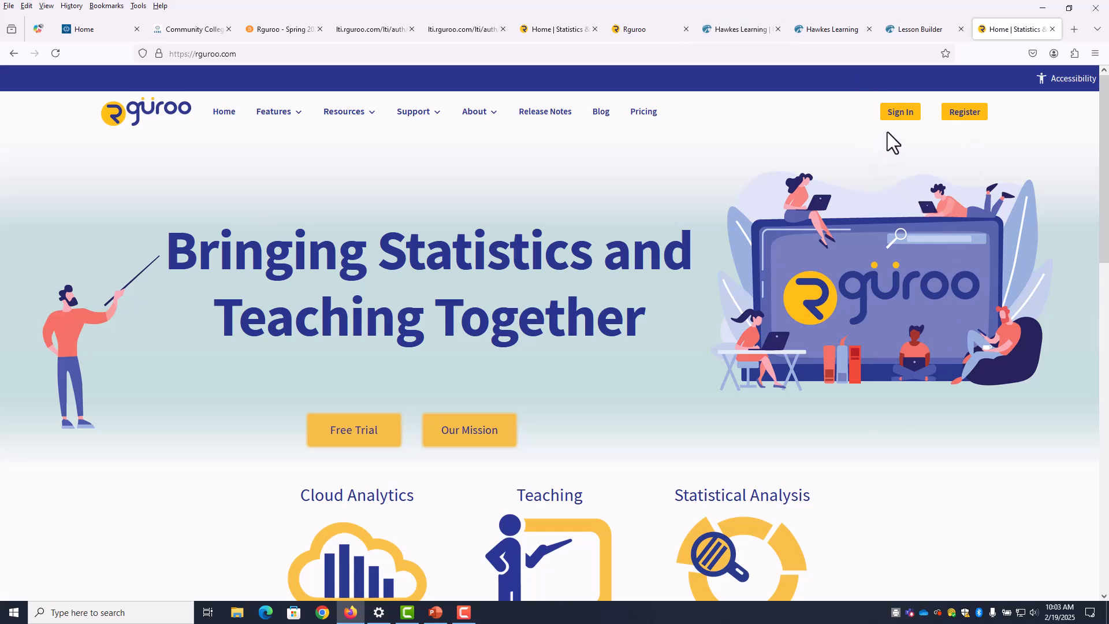
Go to the Rguroo sign-in page, then switch to the already signed-in Rguroo app tab
{"action": "left_click", "coordinate": [896, 116]}
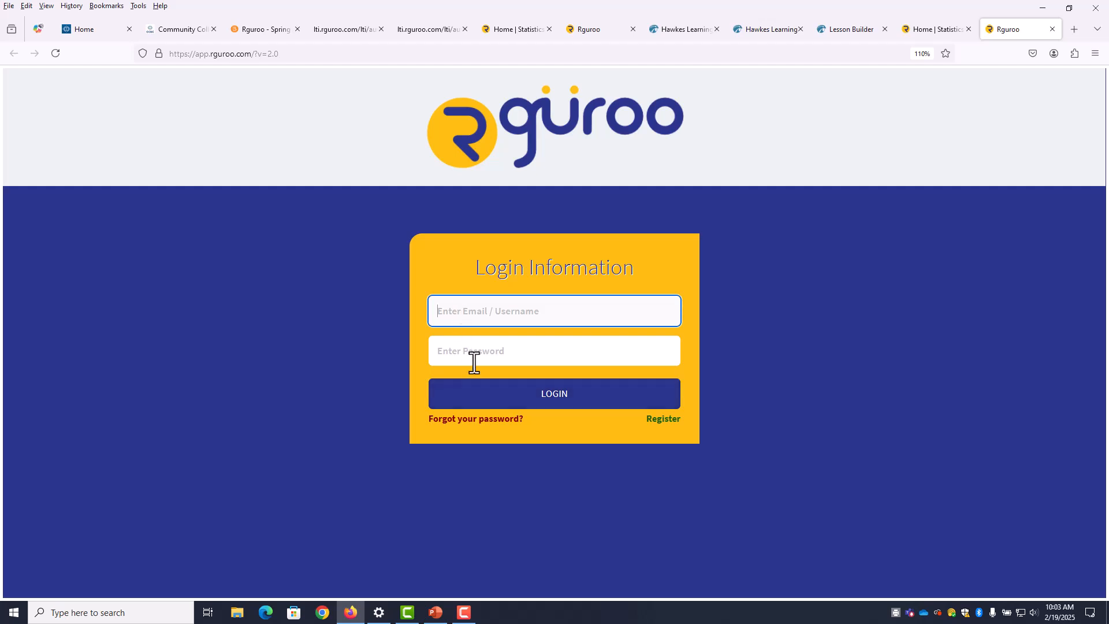
{"action": "left_click", "coordinate": [930, 30]}
{"action": "left_click", "coordinate": [595, 30]}
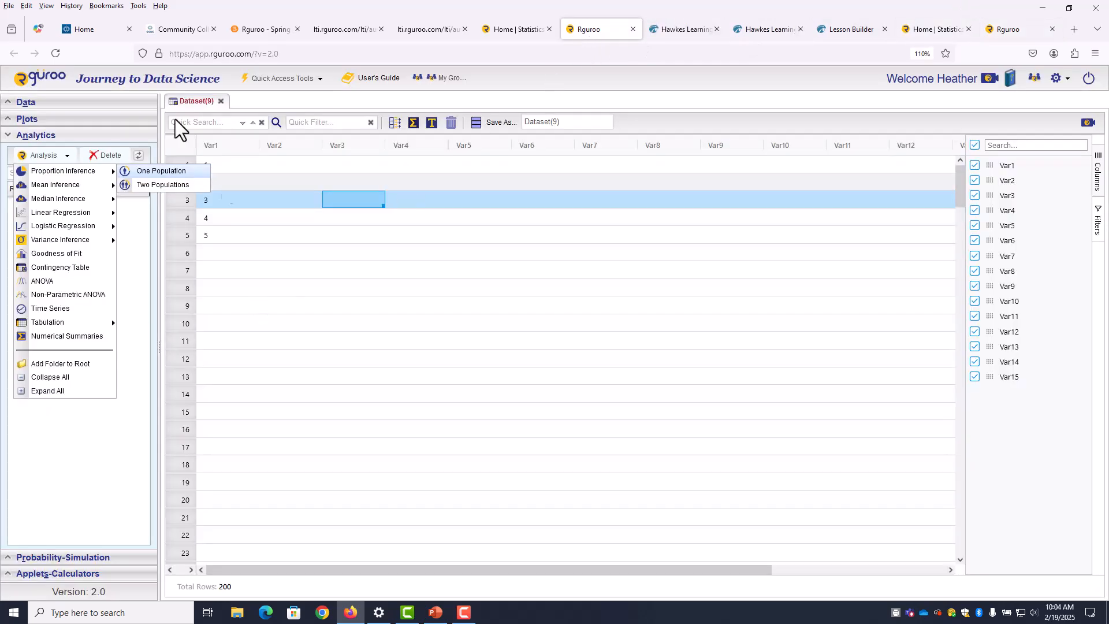
Clear the existing values from the first five Var1 cells
{"action": "left_click", "coordinate": [206, 168]}
{"action": "key", "text": "Delete"}
{"action": "left_click", "coordinate": [208, 182]}
{"action": "key", "text": "Delete"}
{"action": "left_click", "coordinate": [209, 202]}
{"action": "key", "text": "Delete"}
{"action": "left_click", "coordinate": [206, 218]}
{"action": "key", "text": "Delete"}
{"action": "left_click", "coordinate": [207, 236]}
{"action": "key", "text": "Delete"}
Enter 1, 2, 3, 4 and 5 into rows 1–5 of Var1
{"action": "left_click", "coordinate": [207, 164]}
{"action": "type", "text": "1"}
{"action": "left_click", "coordinate": [215, 181]}
{"action": "type", "text": "2"}
{"action": "left_click", "coordinate": [215, 199]}
{"action": "type", "text": "3"}
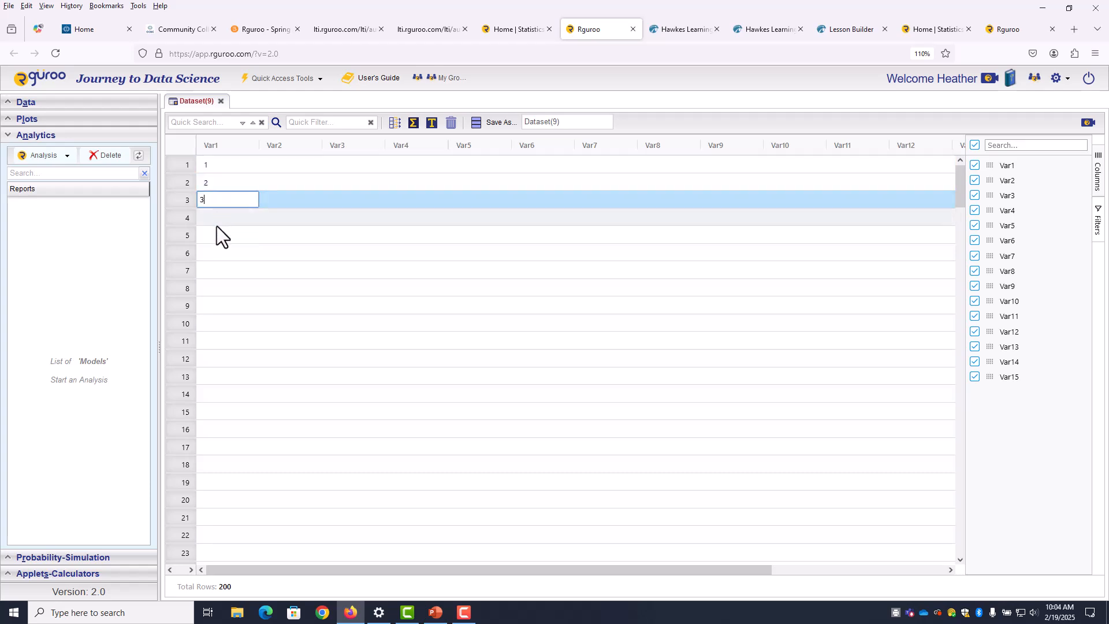
{"action": "left_click", "coordinate": [216, 223]}
{"action": "type", "text": "4"}
{"action": "left_click", "coordinate": [214, 240]}
{"action": "type", "text": "5"}
{"action": "left_click", "coordinate": [249, 303]}
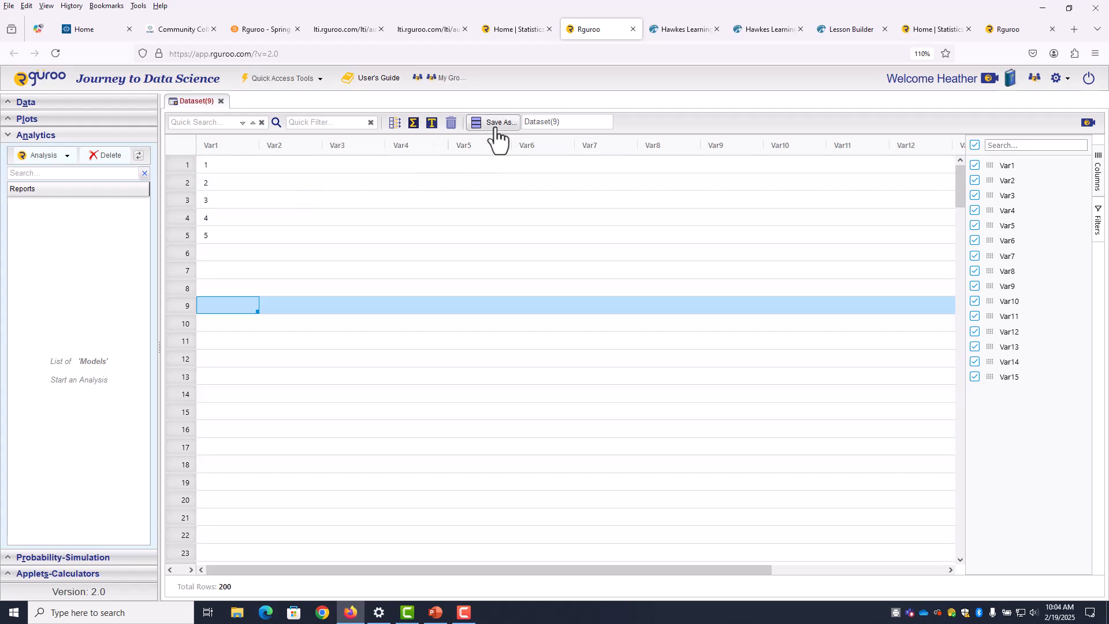
Rename the dataset to 'five numbers' and save it with Save As
{"action": "left_click", "coordinate": [517, 122]}
{"action": "type", "text": "five numbers"}
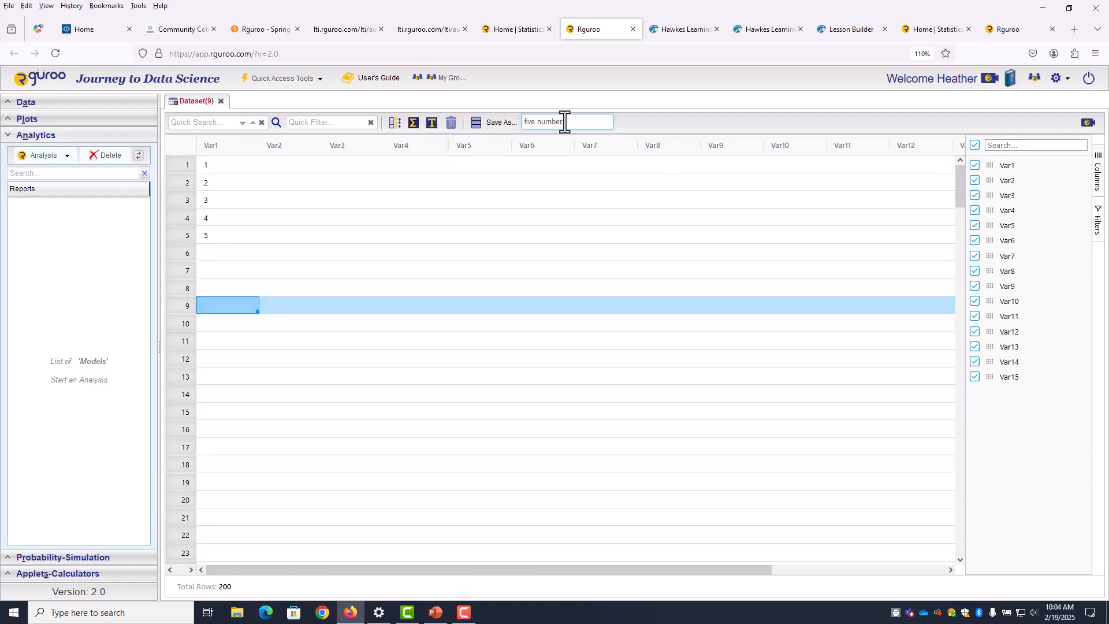
{"action": "left_click", "coordinate": [500, 123]}
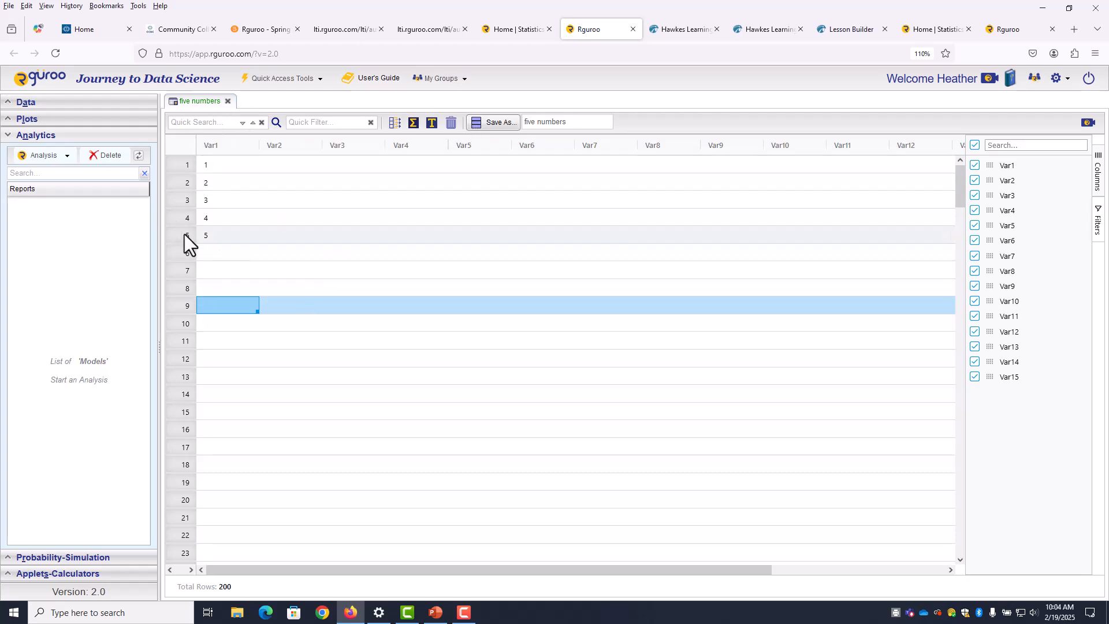
Choose Numerical Summaries from the Analytics Analysis list in the sidebar
{"action": "left_click", "coordinate": [9, 135]}
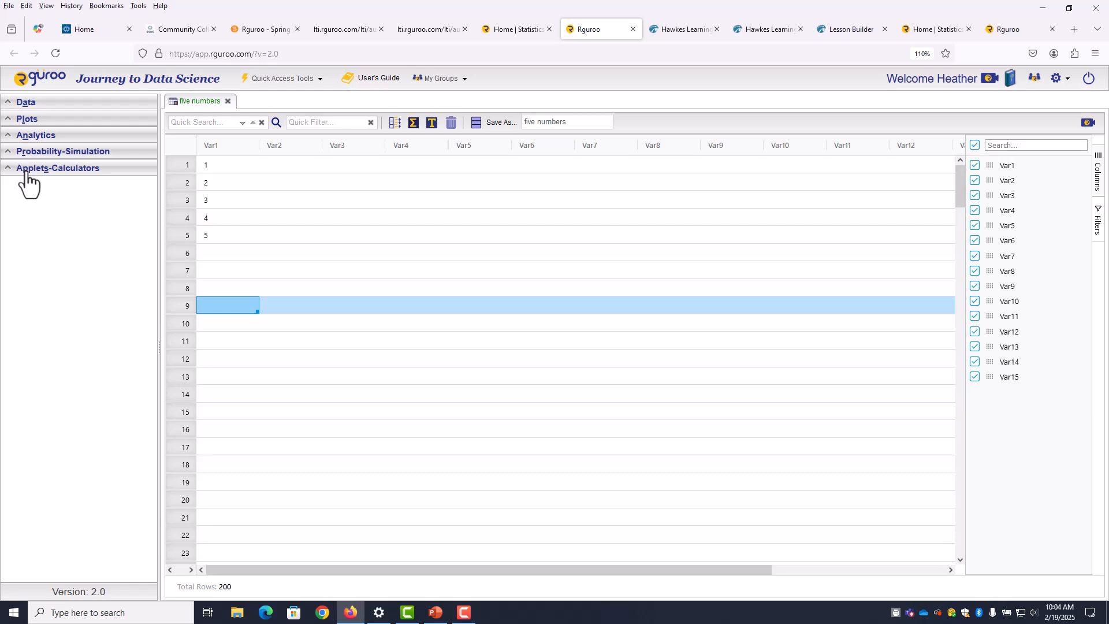
{"action": "left_click", "coordinate": [9, 136]}
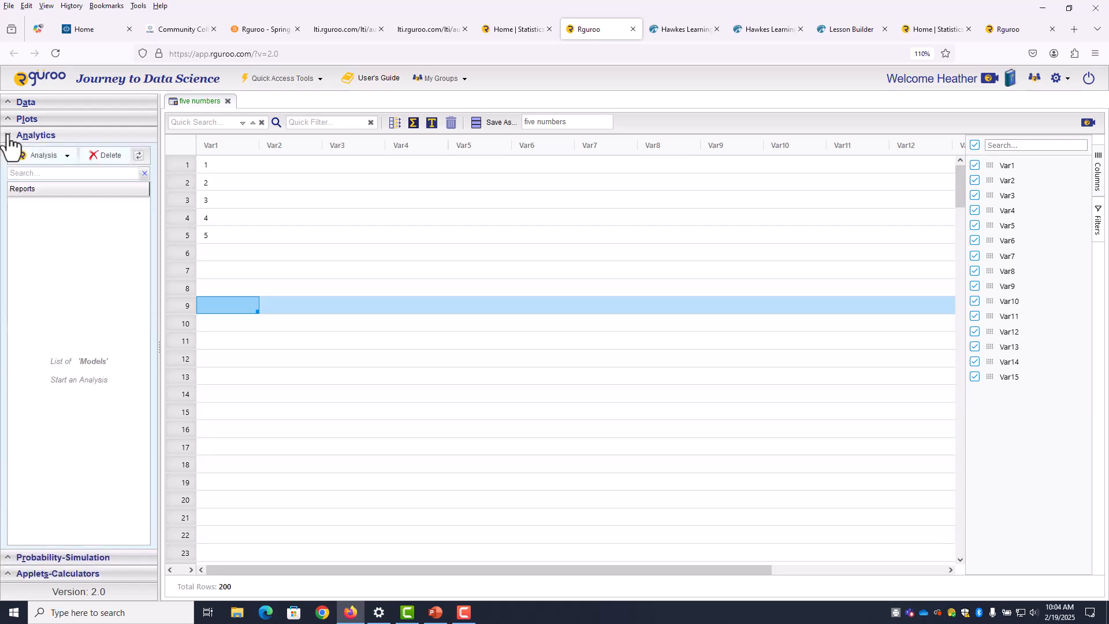
{"action": "left_click", "coordinate": [68, 156]}
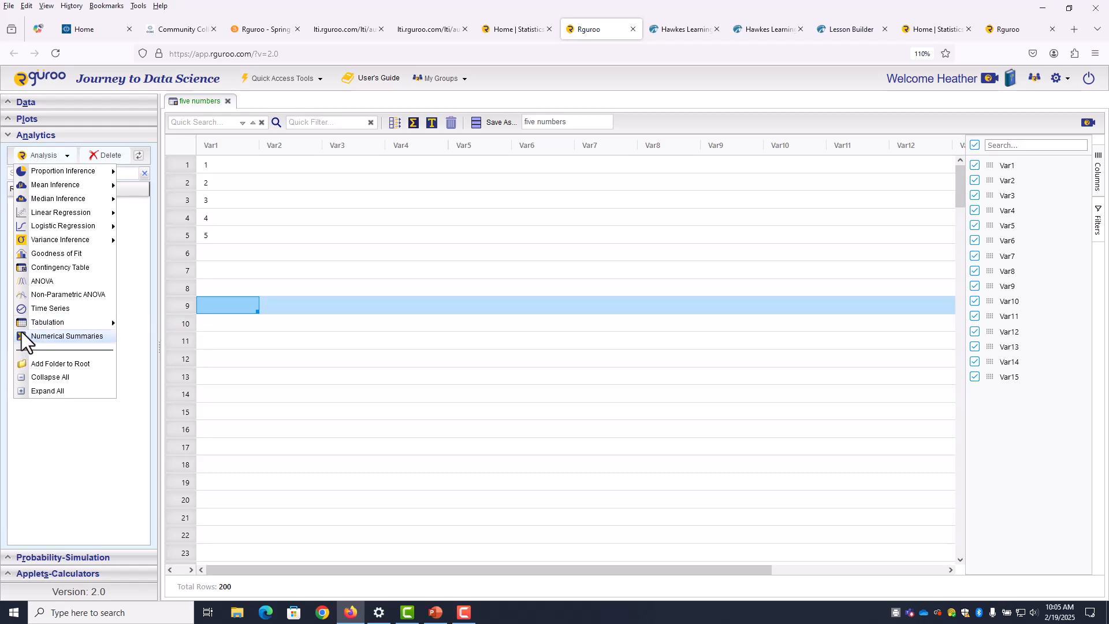
{"action": "left_click", "coordinate": [55, 337]}
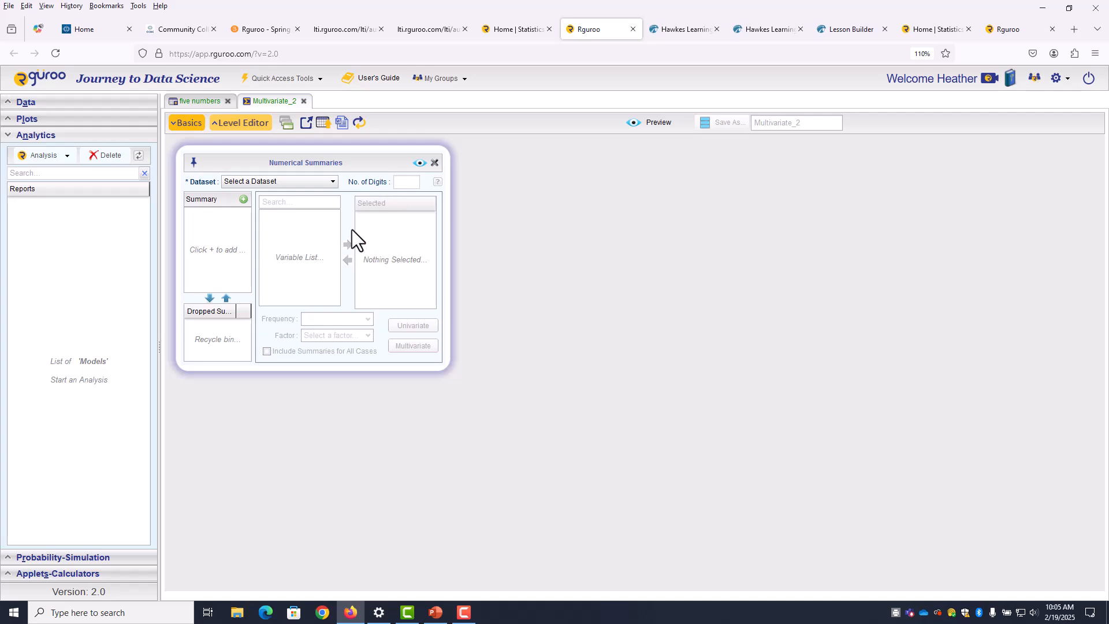
Select the five numbers dataset and move Var1 into the selected variables
{"action": "left_click", "coordinate": [333, 184]}
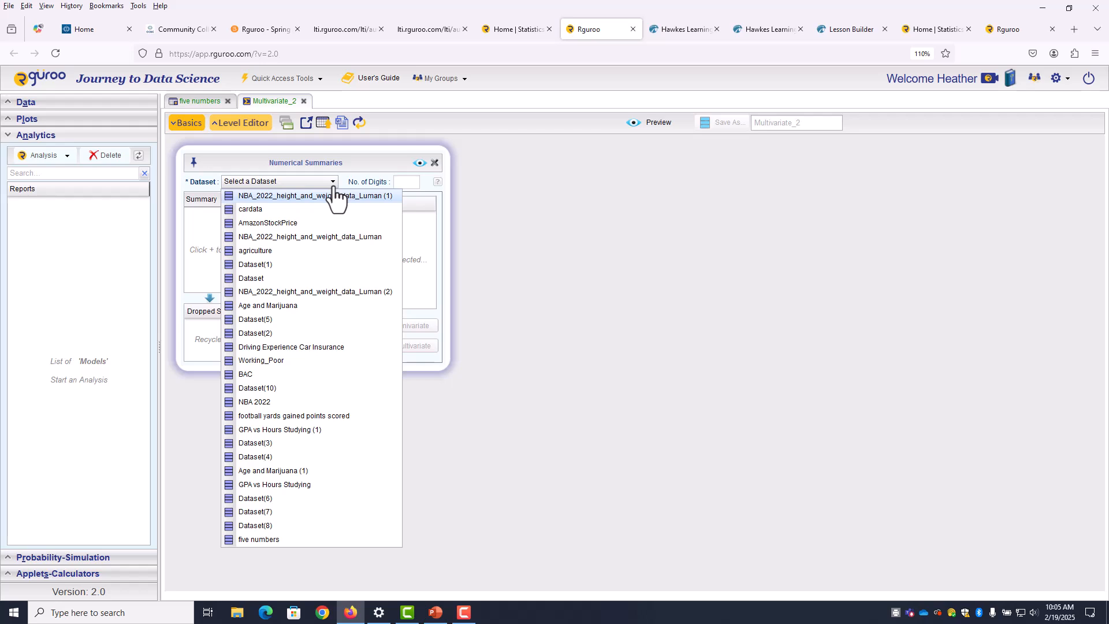
{"action": "left_click", "coordinate": [281, 539]}
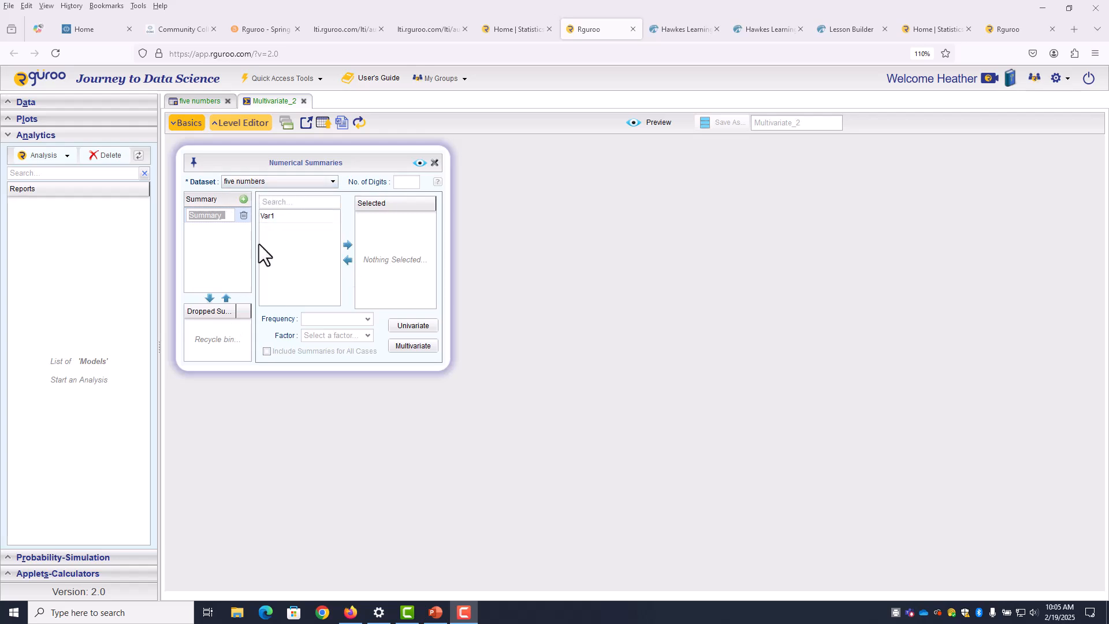
{"action": "left_click", "coordinate": [268, 220]}
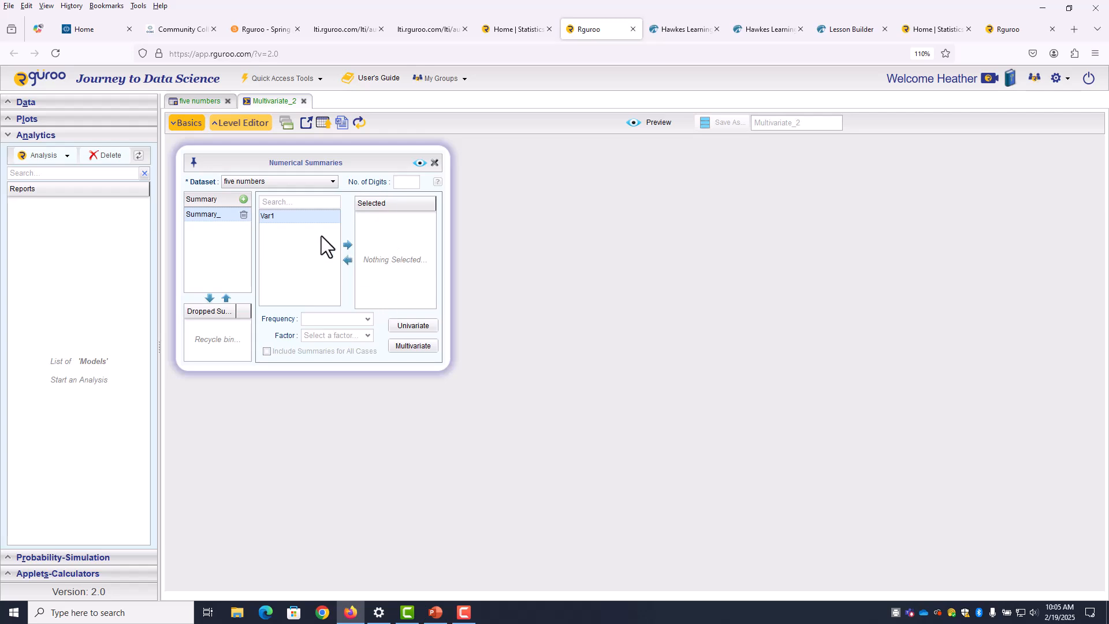
{"action": "left_click", "coordinate": [347, 245]}
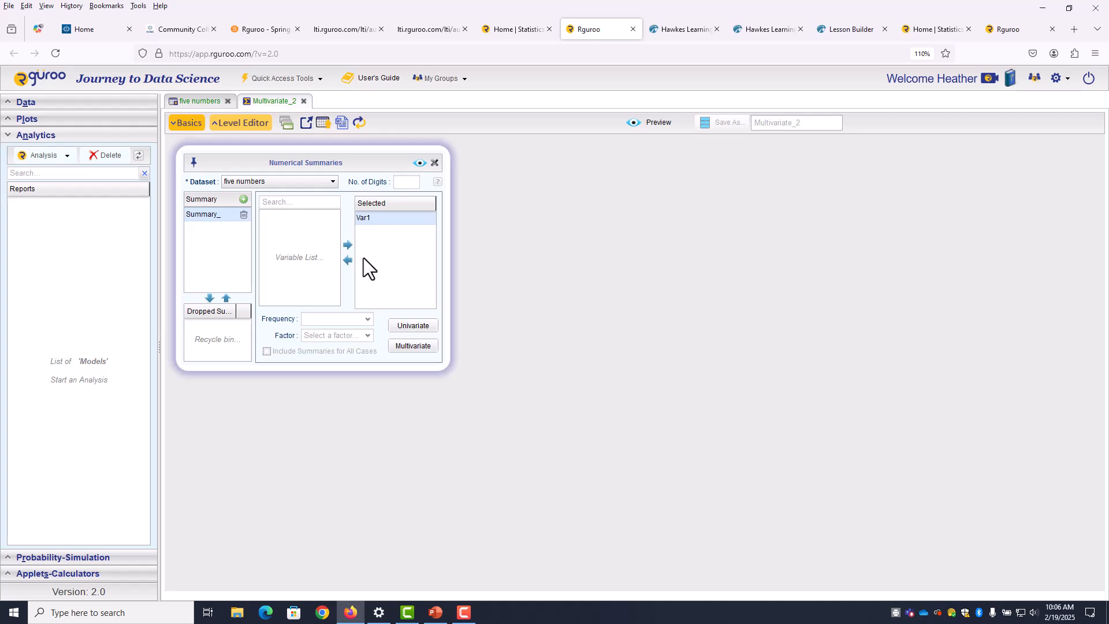
Tick the Univariate statistics: mean, min, Q1, median, Q3, max, mode, range, IQR, variances, SDs
{"action": "left_click", "coordinate": [408, 327]}
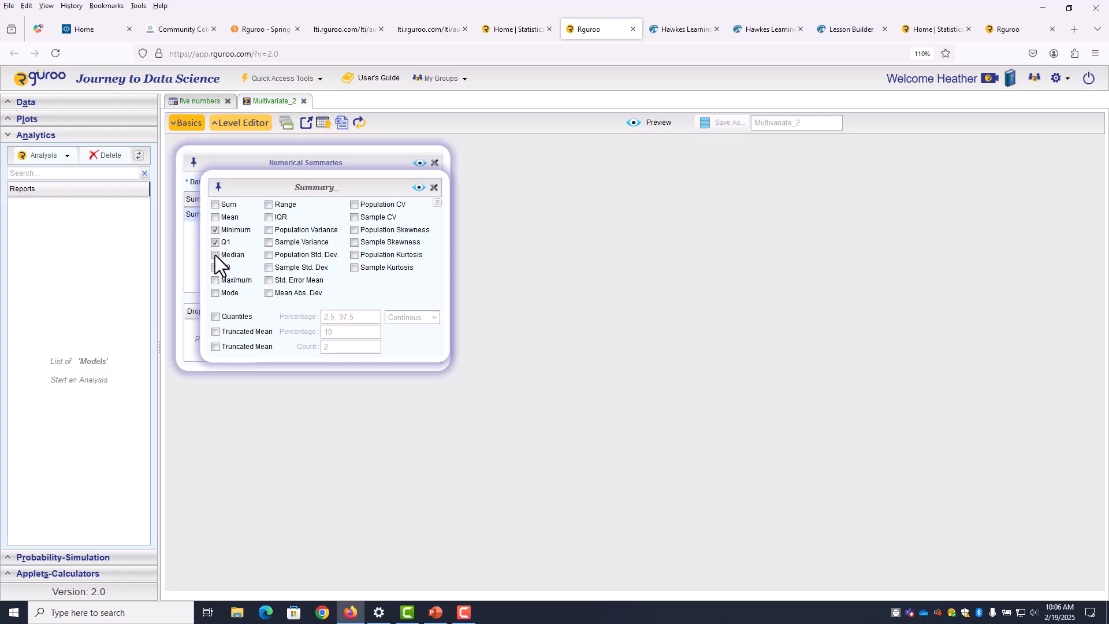
{"action": "left_click", "coordinate": [216, 280]}
Preview the Summary_ report for Var1
{"action": "left_click", "coordinate": [419, 189]}
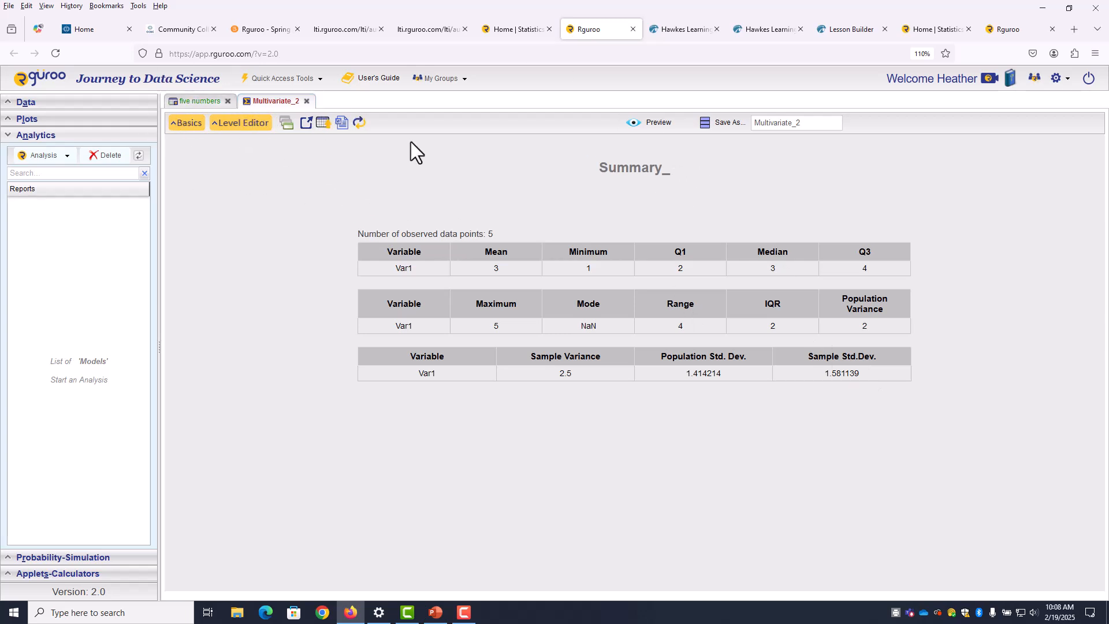
Check the five numbers data tab, then return to Multivariate_2 and reopen Basics
{"action": "left_click", "coordinate": [201, 101]}
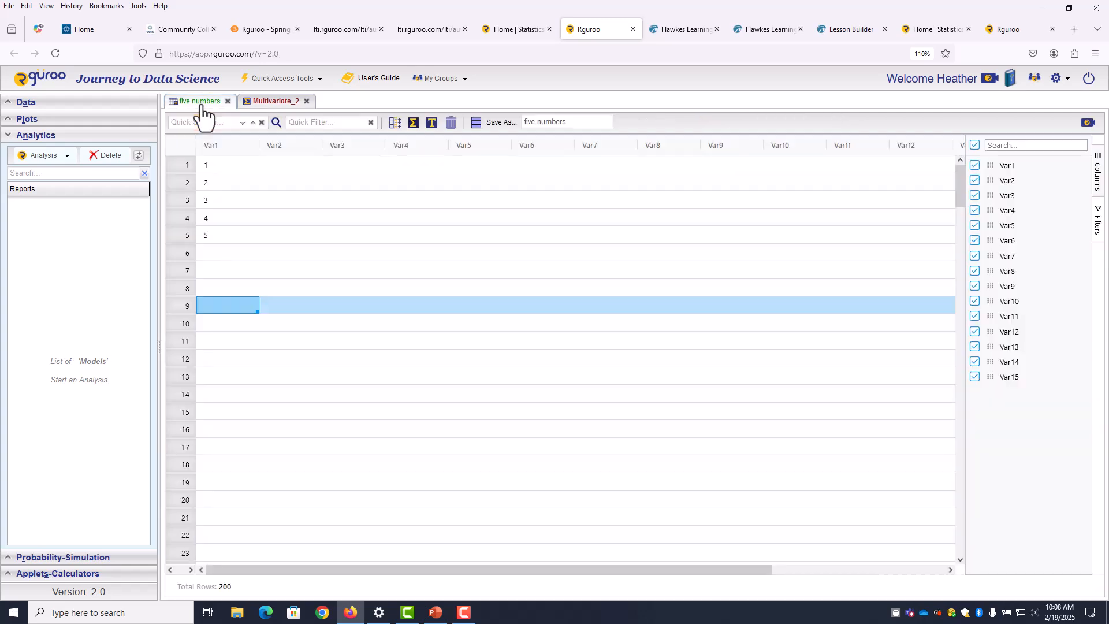
{"action": "left_click", "coordinate": [272, 104]}
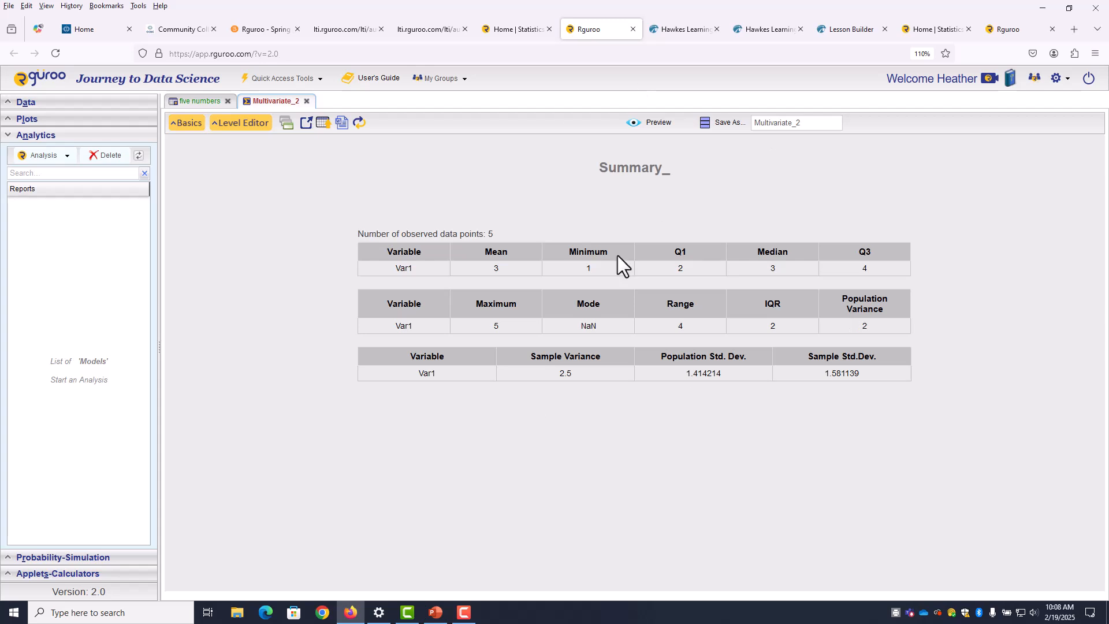
{"action": "left_click", "coordinate": [198, 132]}
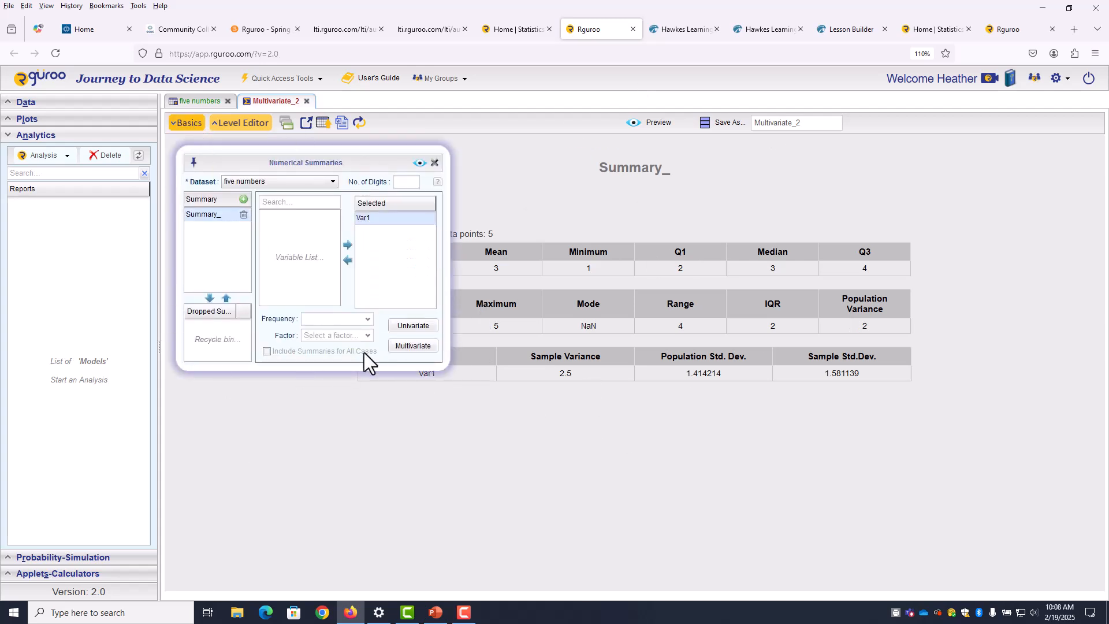
Untick Q1 and regenerate the Var1 summary to show mode, range, population variance and population SD
{"action": "left_click", "coordinate": [414, 327]}
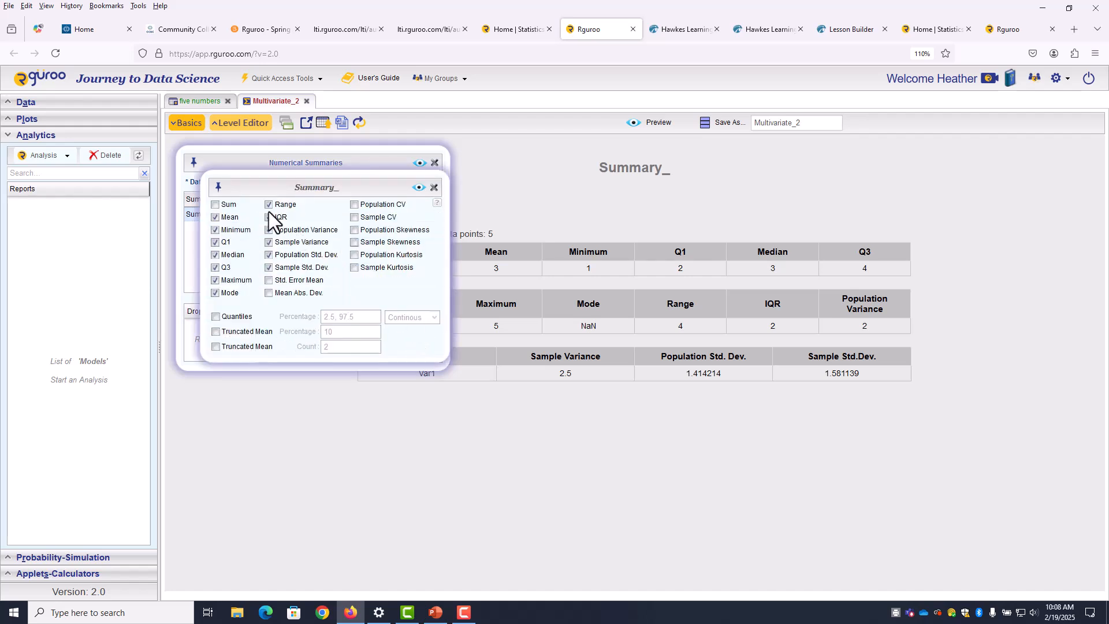
{"action": "left_click", "coordinate": [216, 245]}
{"action": "left_click", "coordinate": [418, 188]}
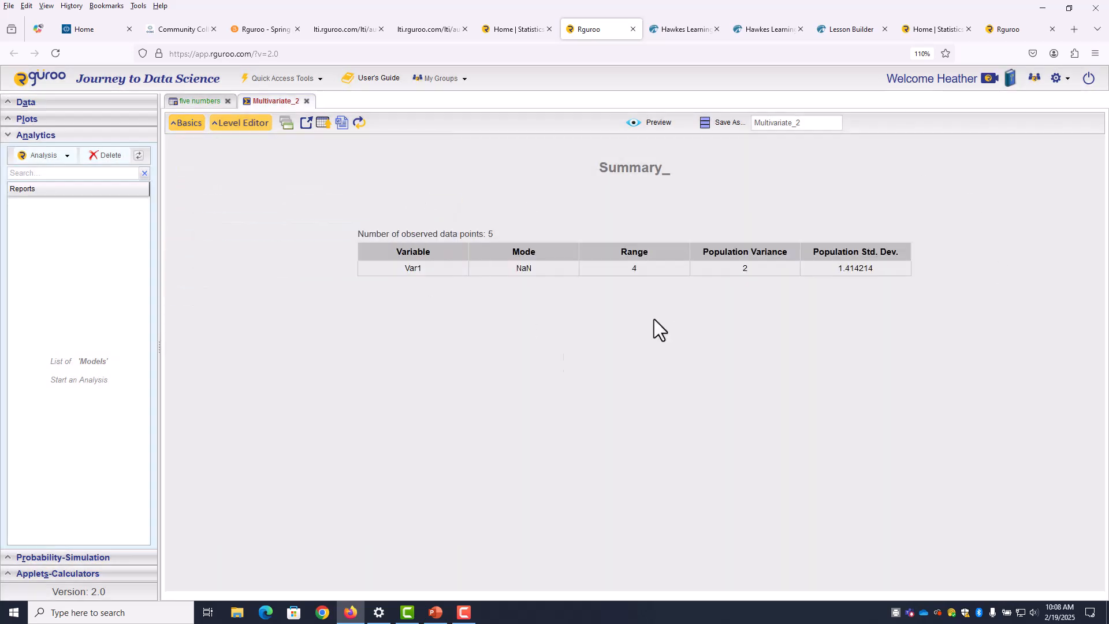